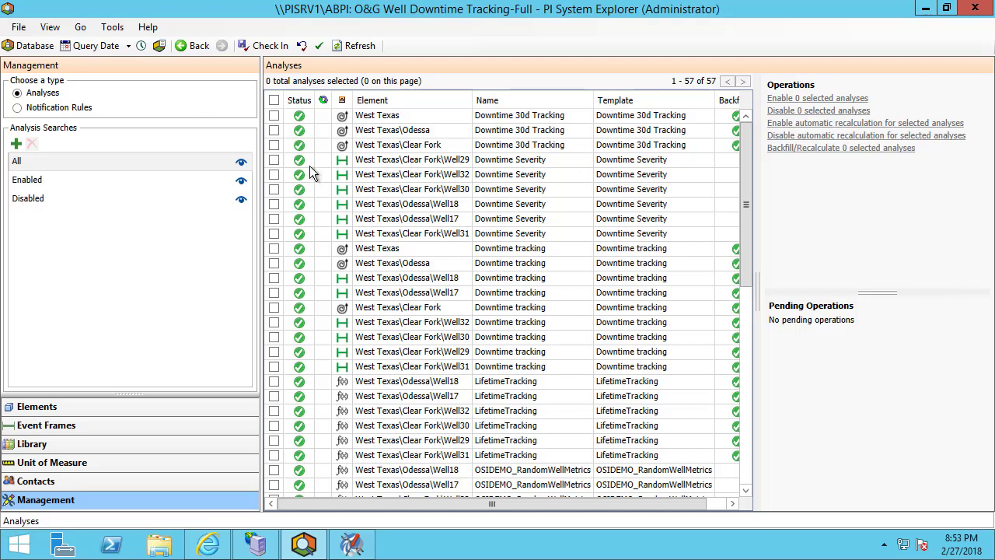
Select all 57 analyses in the analyses grid
{"action": "left_click", "coordinate": [274, 101]}
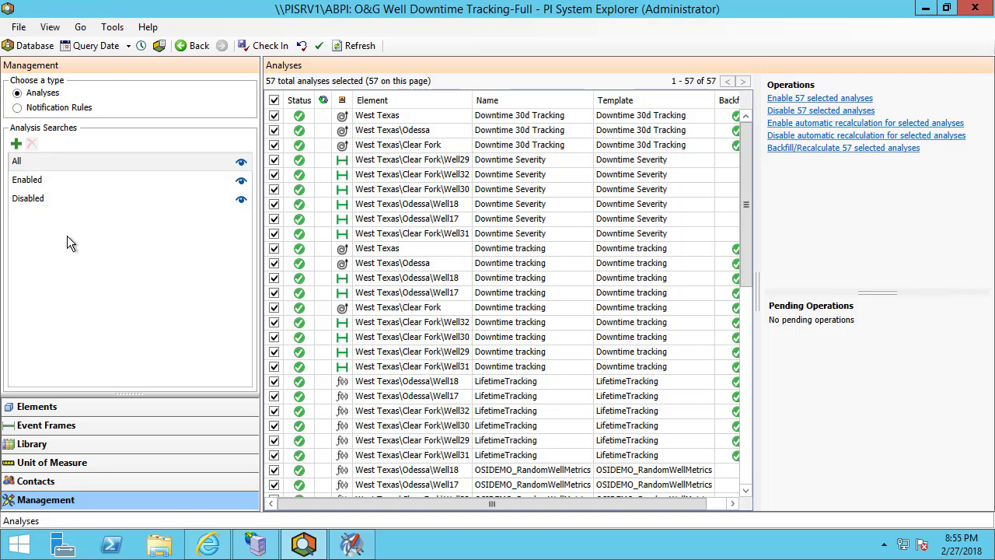
Add an analysis search filtered by the Well\Downtime Severity template, listing six analyses
{"action": "left_click", "coordinate": [16, 143]}
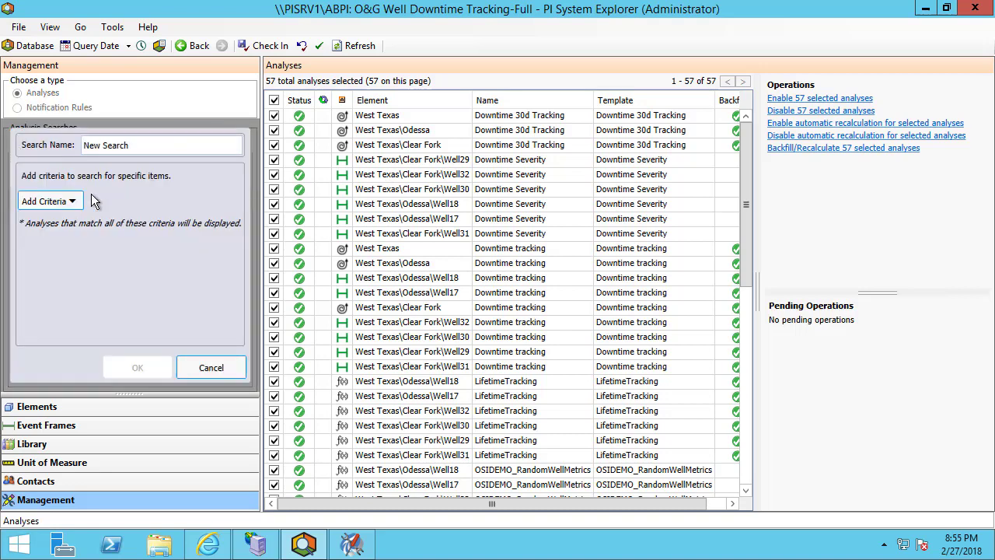
{"action": "left_click", "coordinate": [69, 203]}
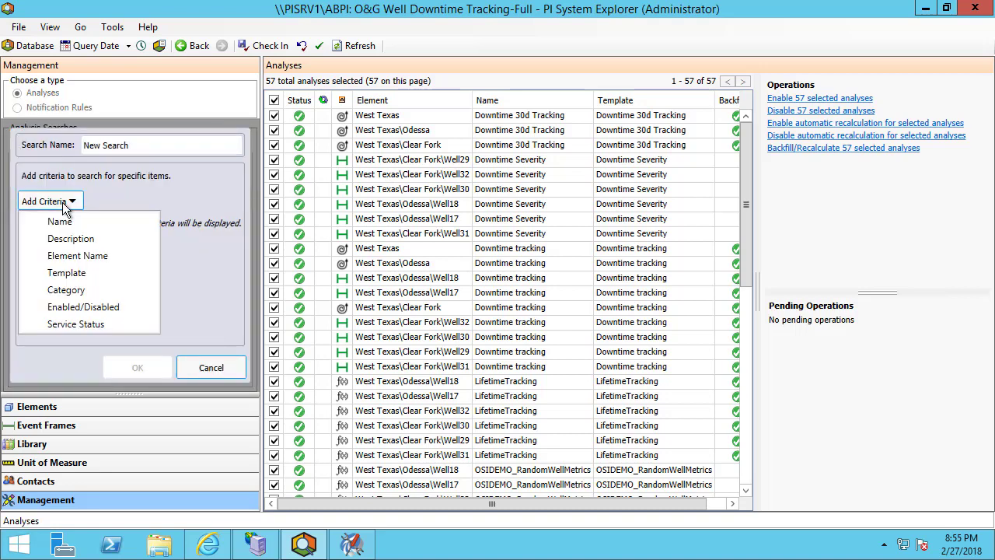
{"action": "left_click", "coordinate": [83, 274]}
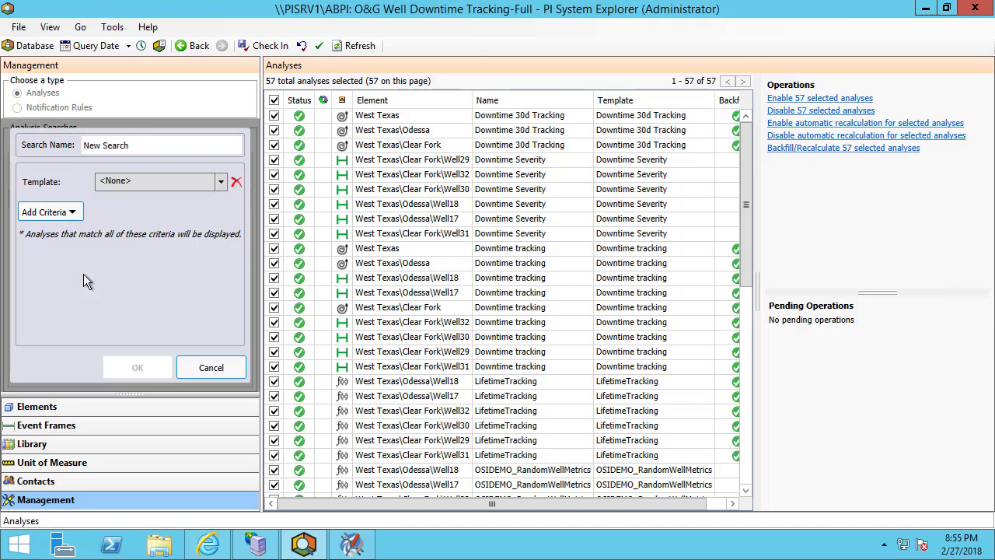
{"action": "left_click", "coordinate": [220, 182]}
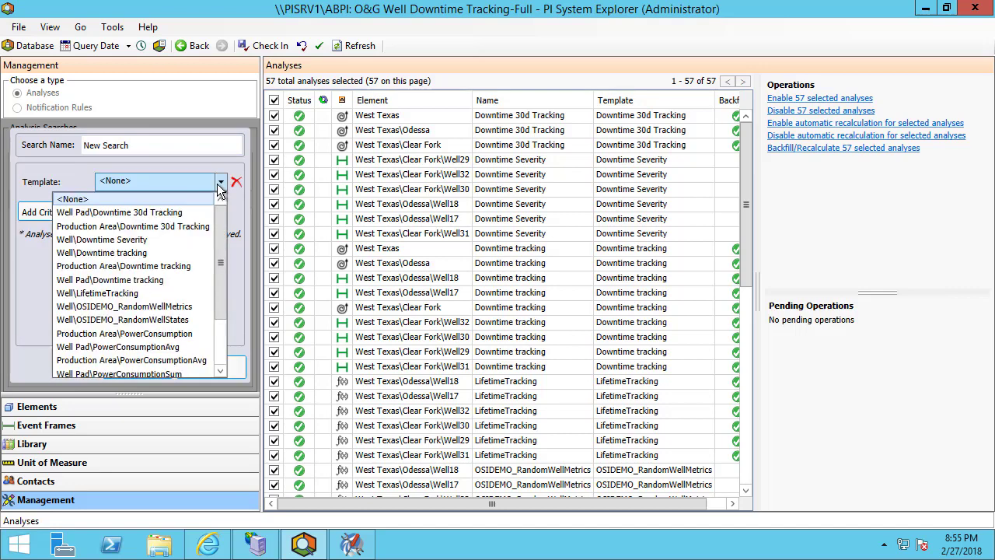
{"action": "left_click", "coordinate": [148, 243]}
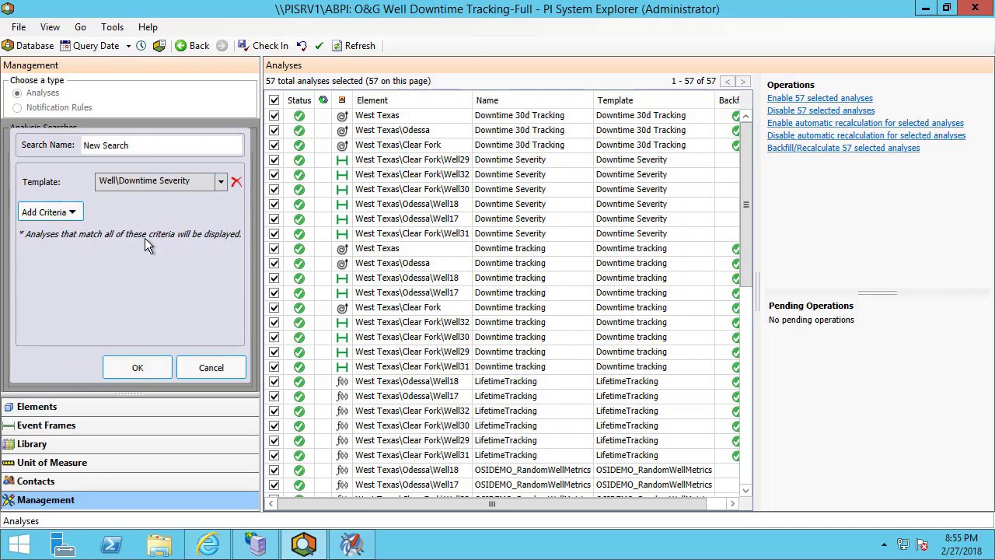
{"action": "left_click", "coordinate": [125, 366]}
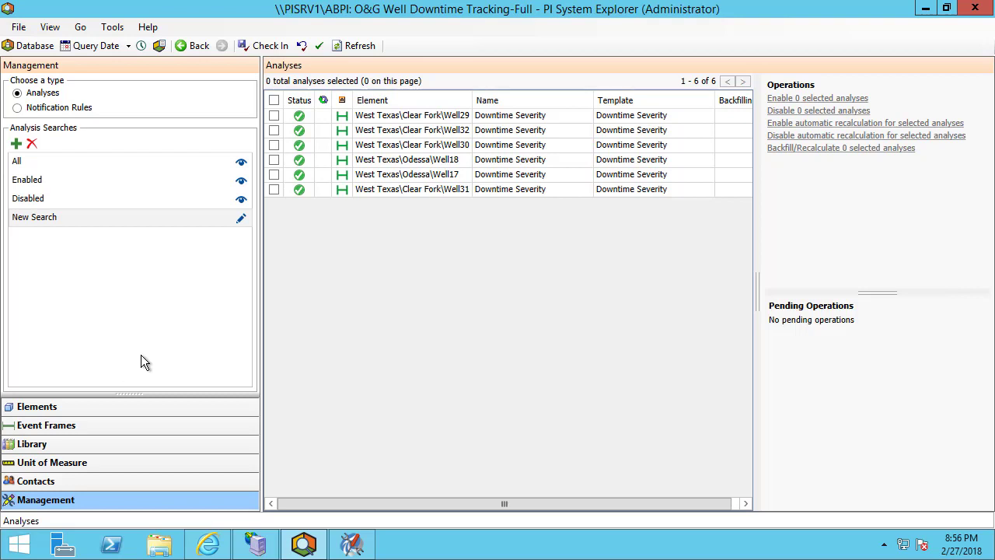
Queue a recalculation of the six analyses from *-7d, permanently deleting existing data
{"action": "left_click", "coordinate": [274, 101]}
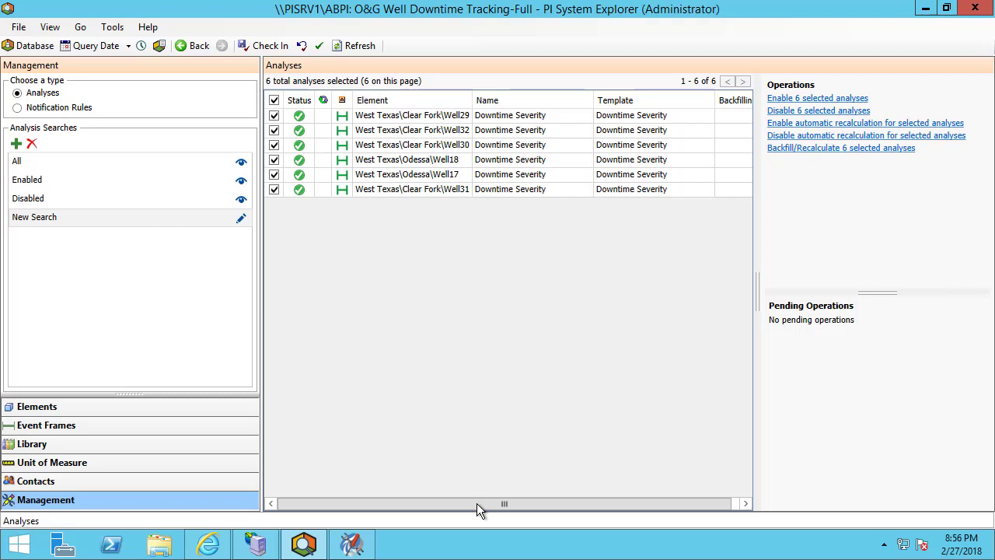
{"action": "left_click_drag", "start_coordinate": [500, 508], "coordinate": [507, 507]}
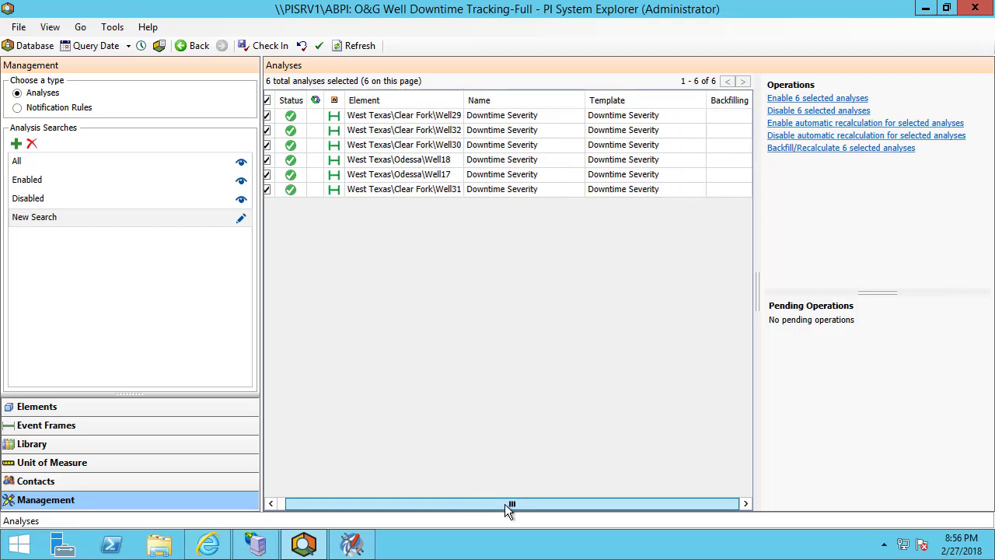
{"action": "left_click", "coordinate": [809, 148]}
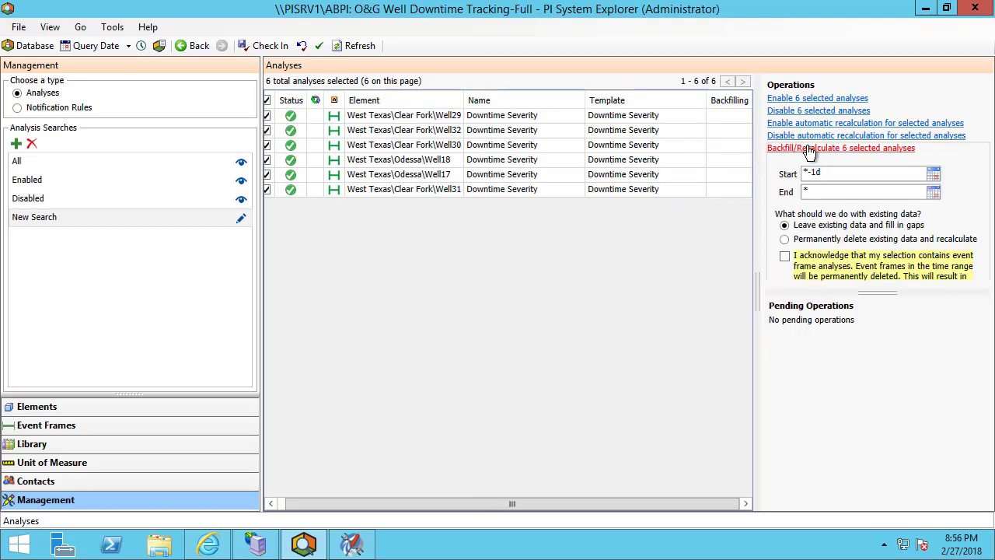
{"action": "left_click", "coordinate": [819, 177]}
{"action": "key", "text": "BackSpace"}
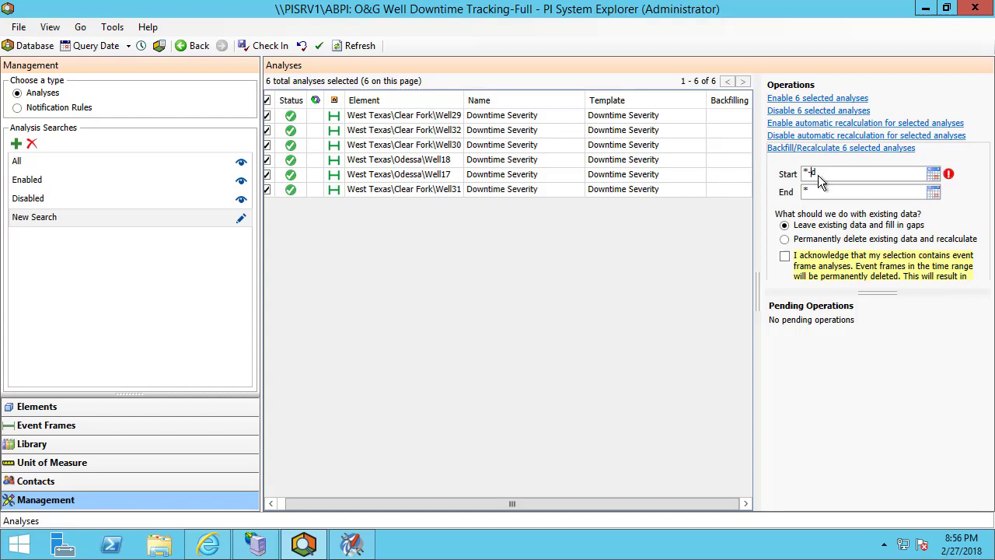
{"action": "type", "text": "7"}
{"action": "left_click", "coordinate": [784, 239]}
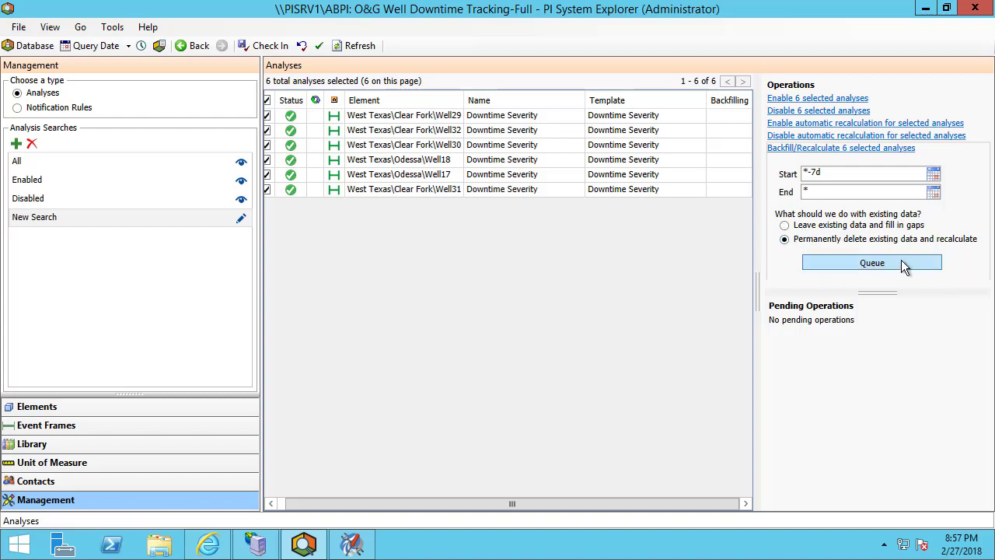
{"action": "left_click_drag", "start_coordinate": [886, 293], "coordinate": [882, 391]}
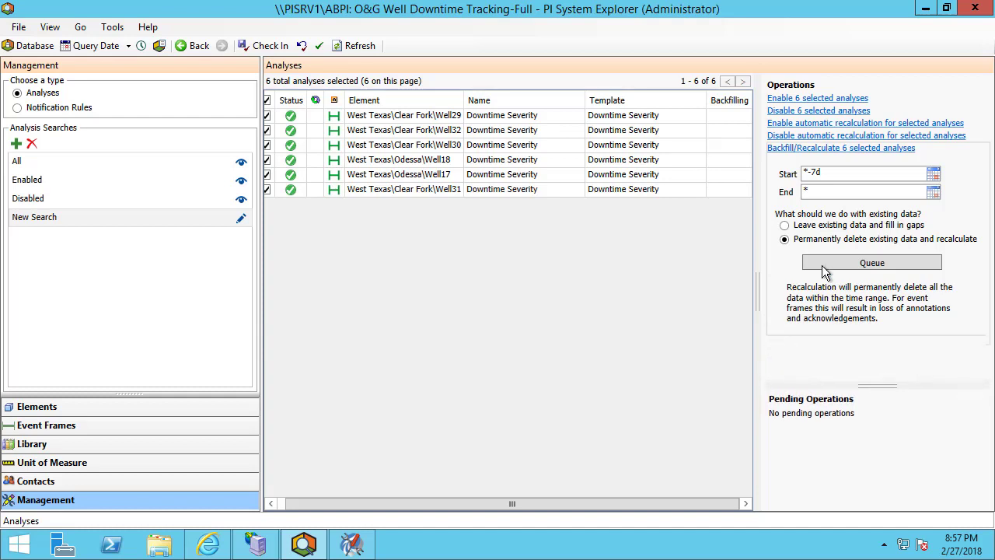
{"action": "left_click", "coordinate": [821, 265]}
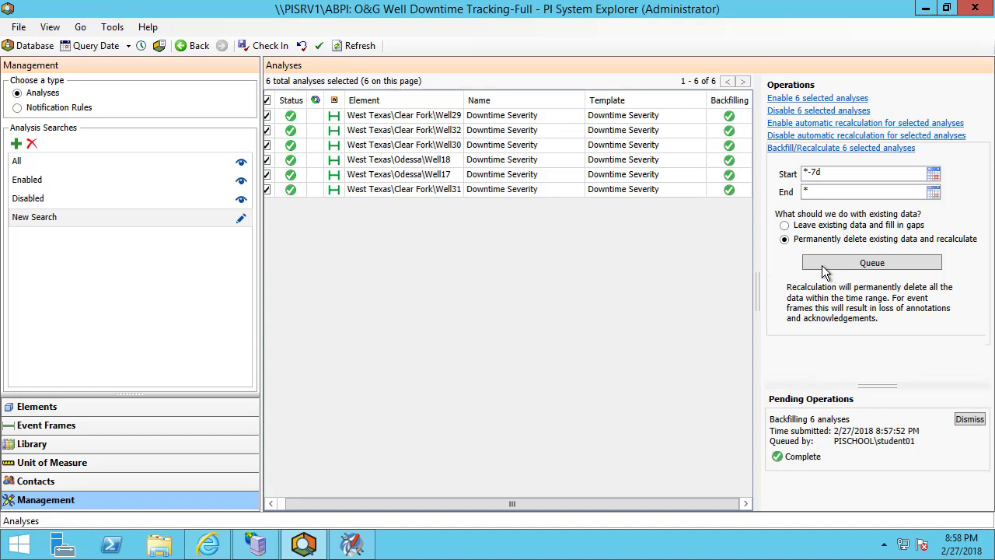
Refresh Event Frame Search 2, widen the Name column, then return to Management
{"action": "left_click", "coordinate": [91, 425]}
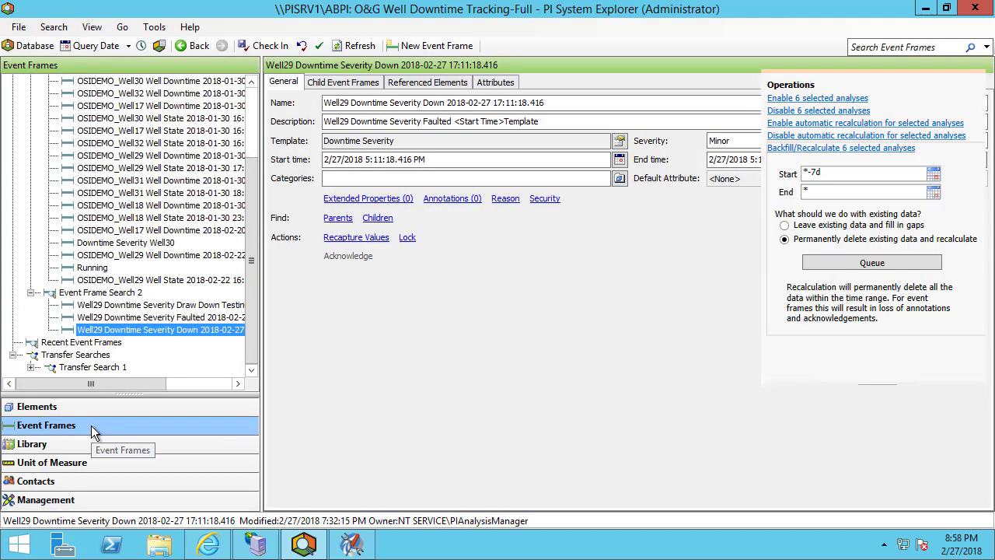
{"action": "left_click", "coordinate": [106, 349]}
{"action": "right_click", "coordinate": [114, 298]}
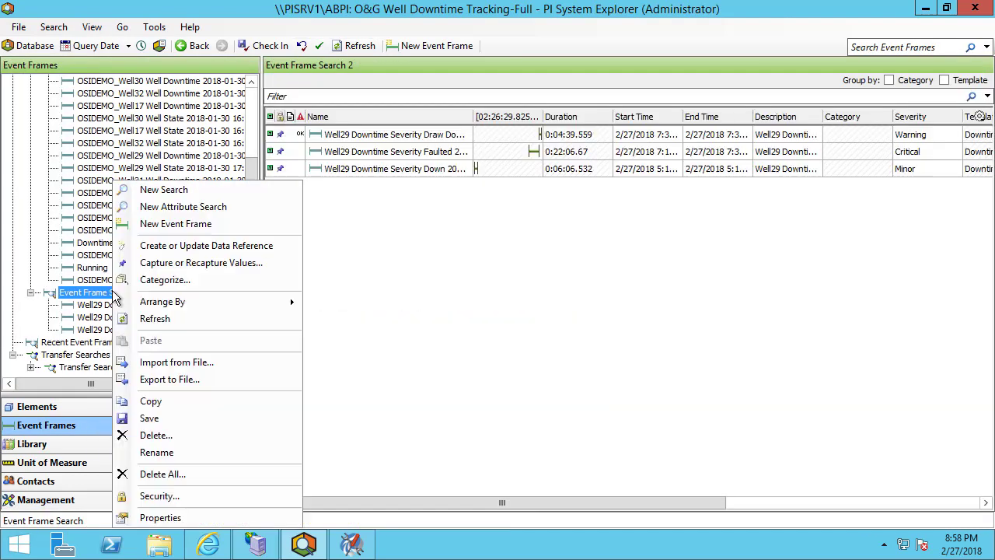
{"action": "left_click", "coordinate": [154, 318]}
{"action": "scroll", "coordinate": [247, 280], "scroll_direction": "down", "scroll_amount": 1}
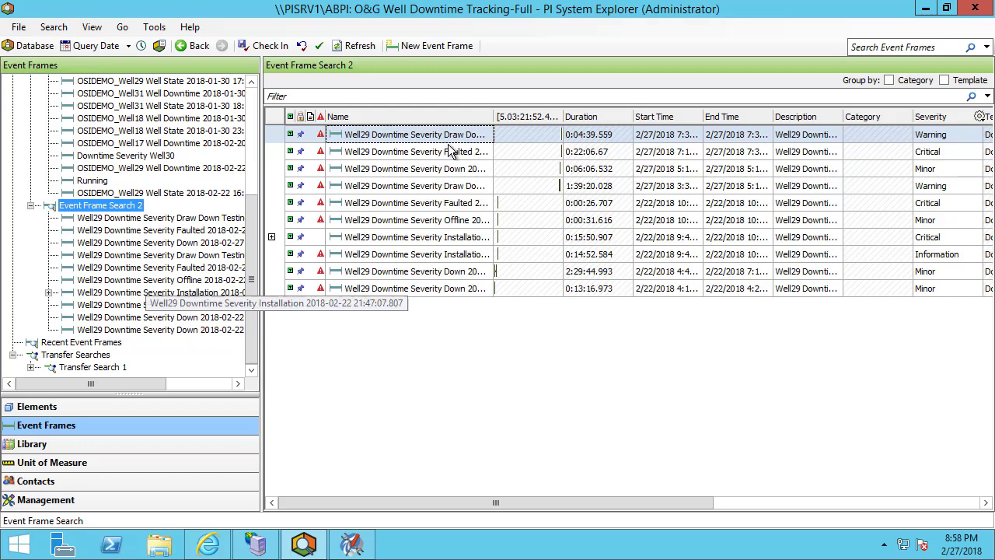
{"action": "left_click_drag", "start_coordinate": [494, 116], "coordinate": [633, 118]}
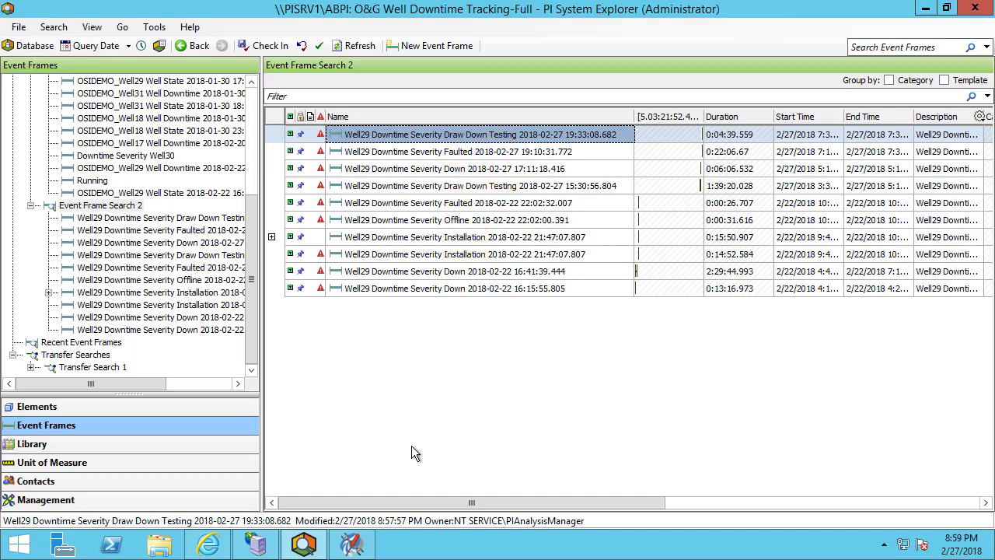
{"action": "left_click", "coordinate": [162, 501]}
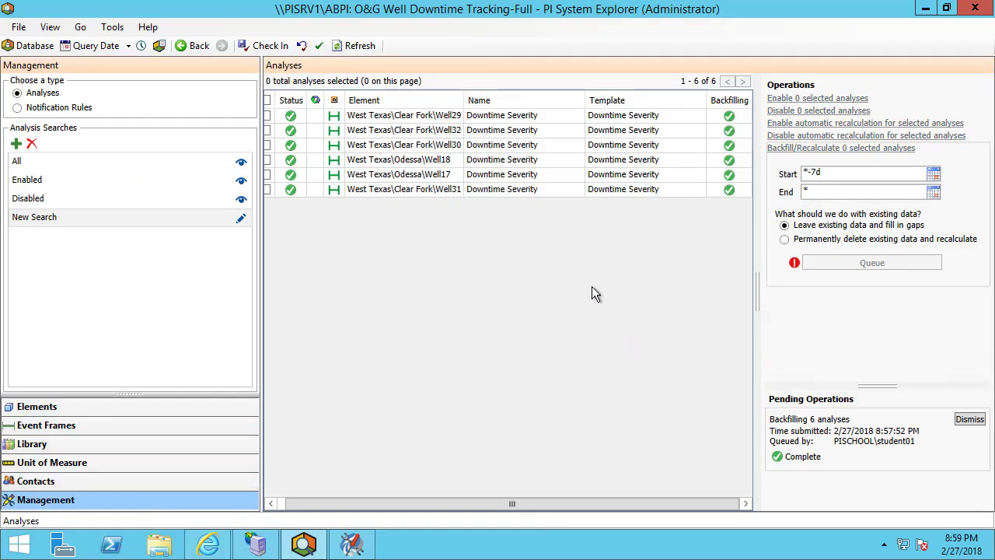
Show all 57 analyses under the All search and scroll to West Texas PowerConsumption
{"action": "left_click", "coordinate": [34, 162]}
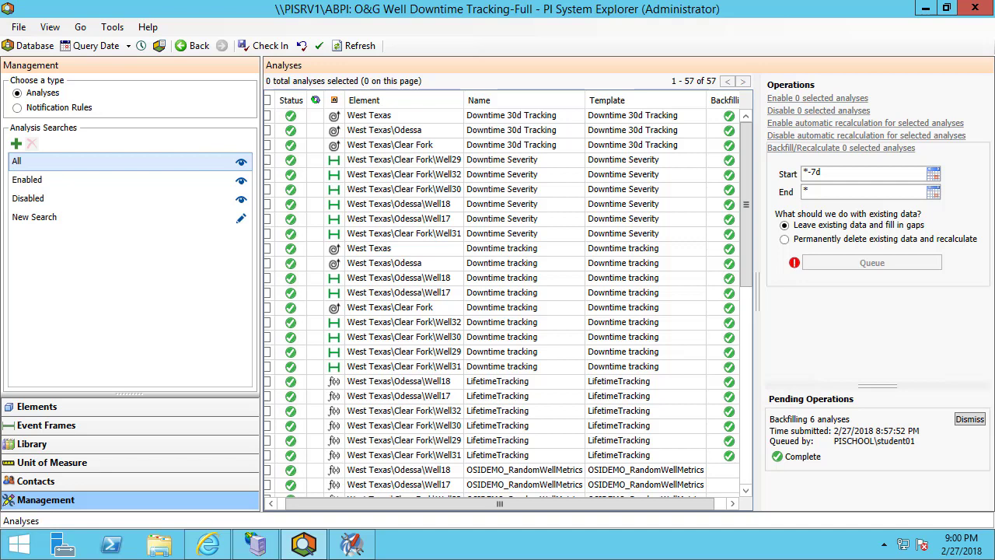
{"action": "left_click_drag", "start_coordinate": [746, 204], "coordinate": [746, 446]}
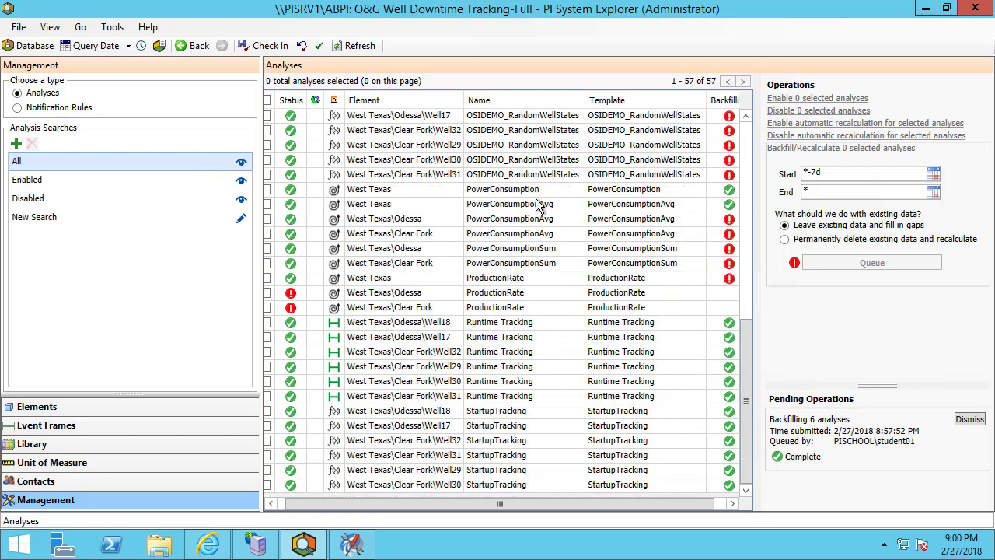
Enable automatic recalculation for West Texas PowerConsumption, acknowledging the template-wide change
{"action": "left_click", "coordinate": [412, 191]}
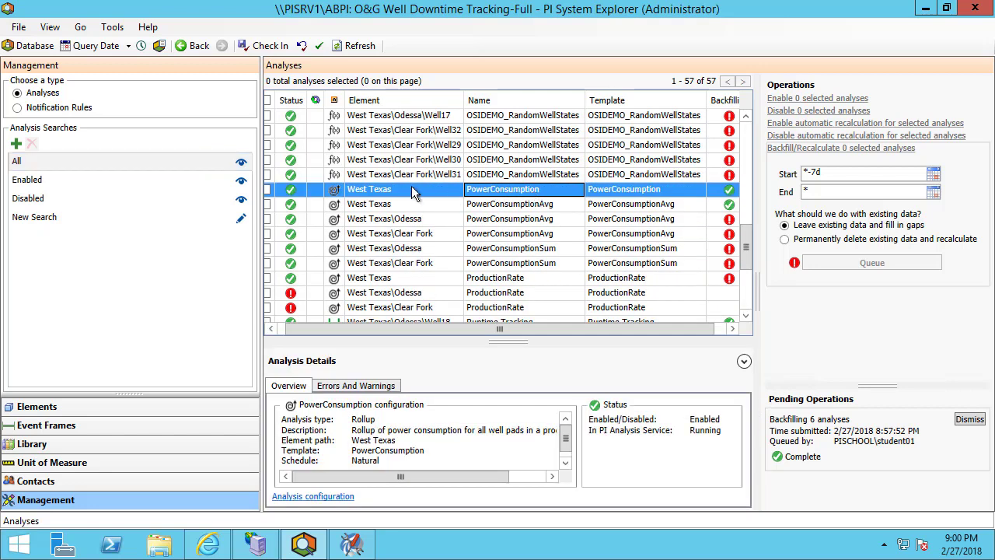
{"action": "left_click", "coordinate": [266, 190]}
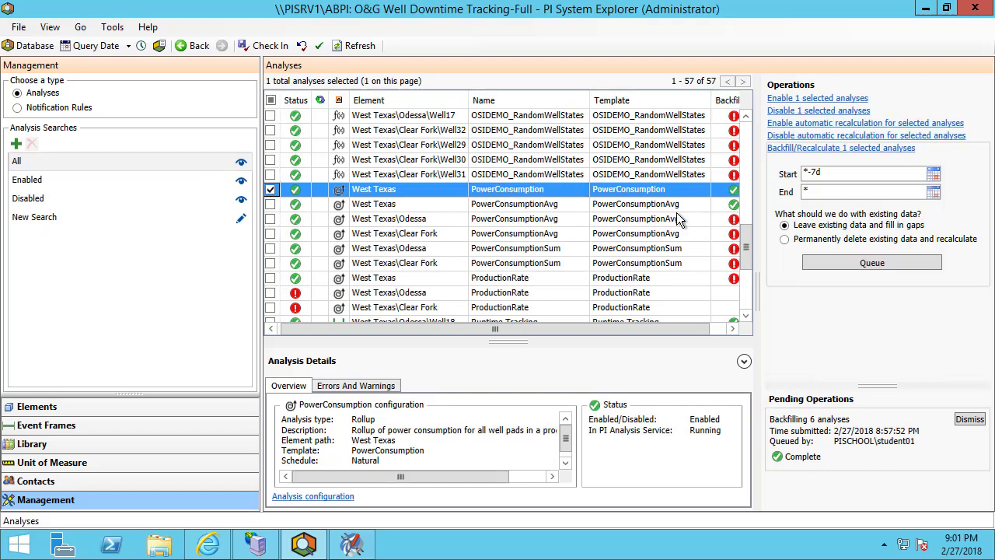
{"action": "left_click", "coordinate": [808, 125]}
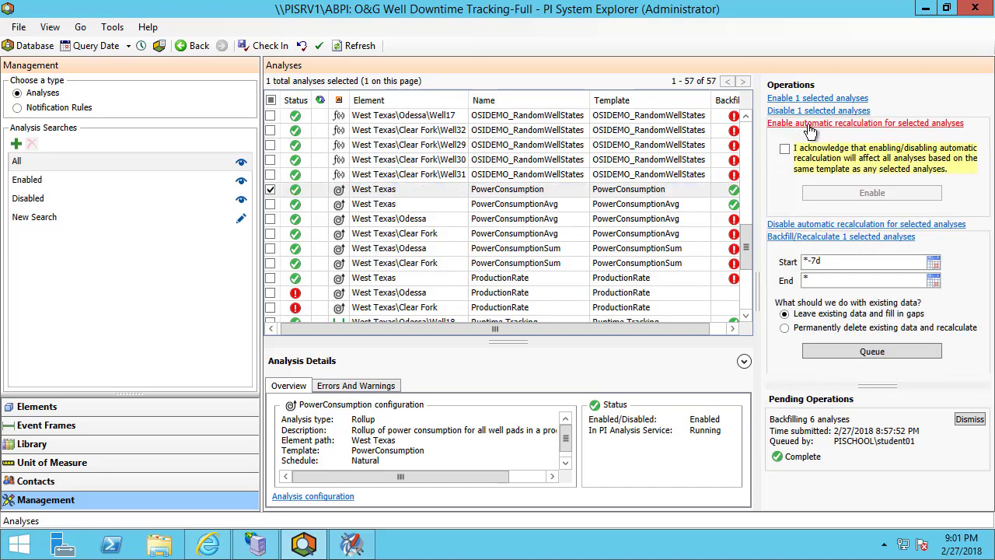
{"action": "left_click", "coordinate": [785, 149]}
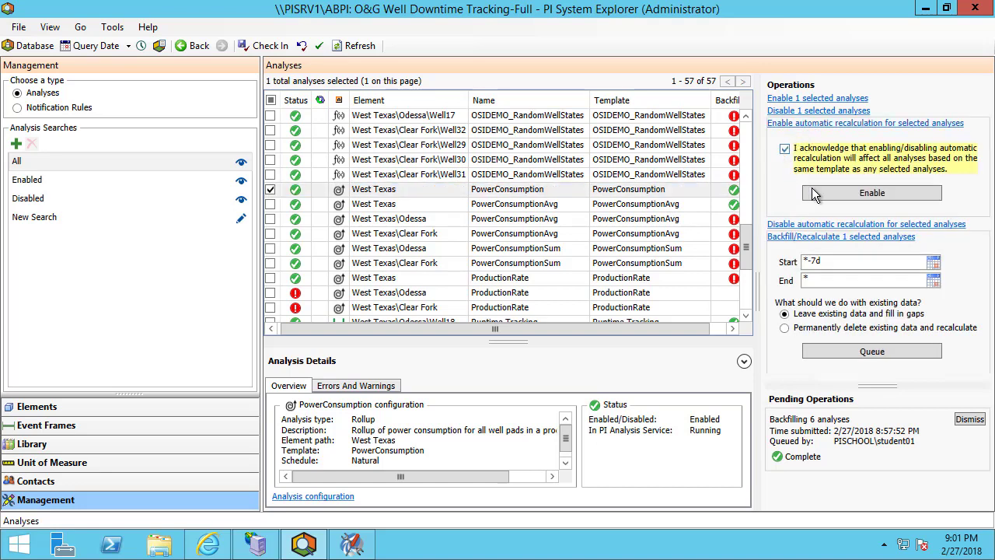
{"action": "left_click", "coordinate": [815, 194]}
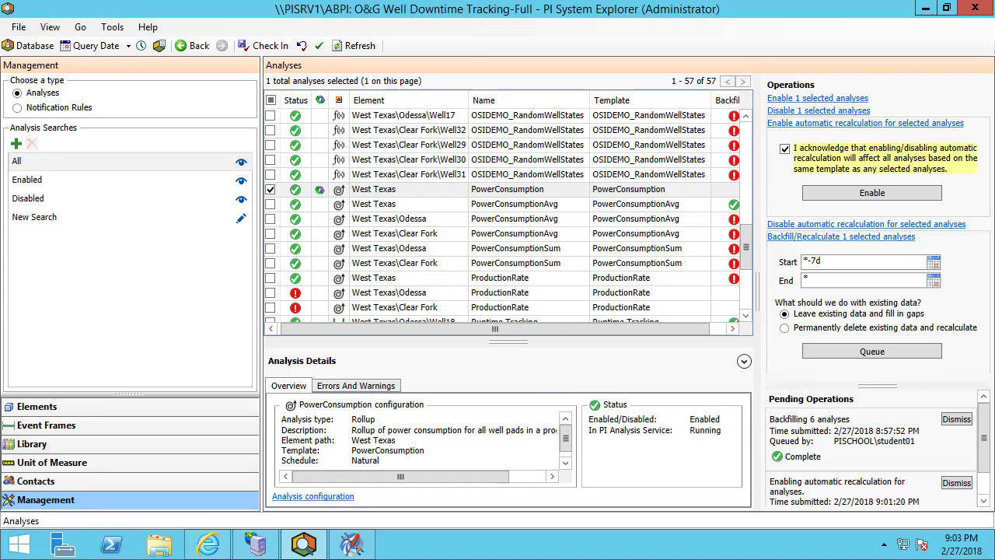
Backfill Well29's OSIDEMO_RandomWellMetrics analysis from *-1d to *, filling data gaps
{"action": "left_click", "coordinate": [98, 408]}
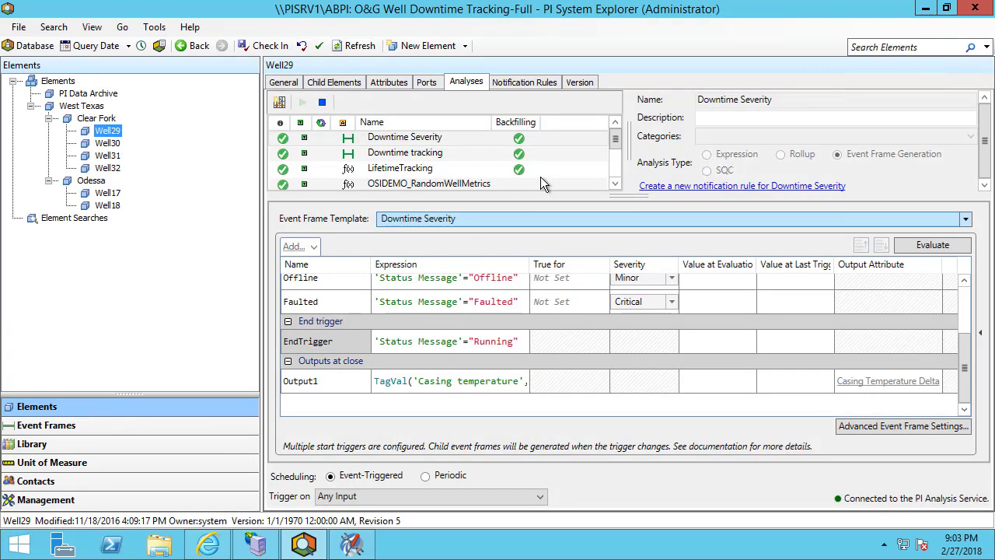
{"action": "left_click_drag", "start_coordinate": [615, 137], "coordinate": [614, 138]}
{"action": "left_click", "coordinate": [499, 184]}
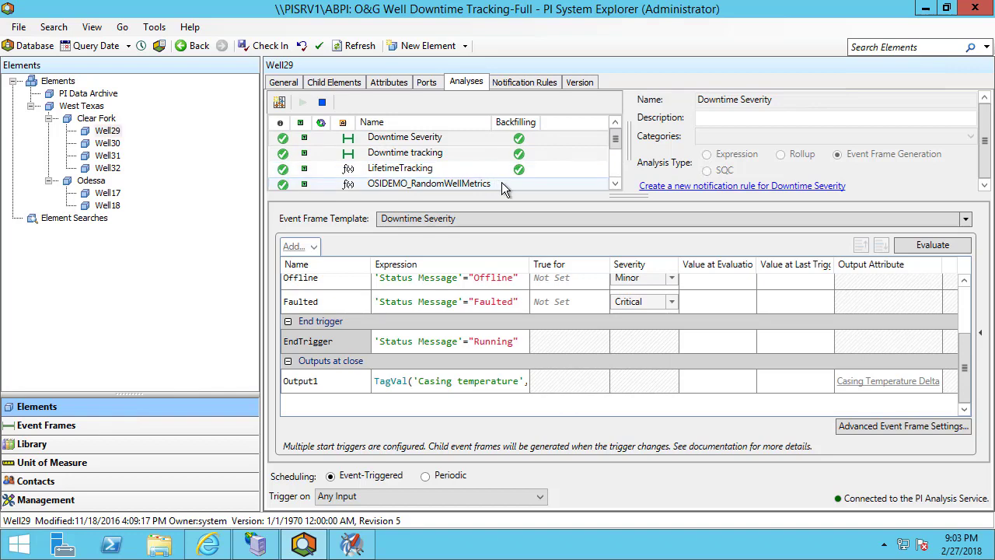
{"action": "left_click", "coordinate": [614, 124]}
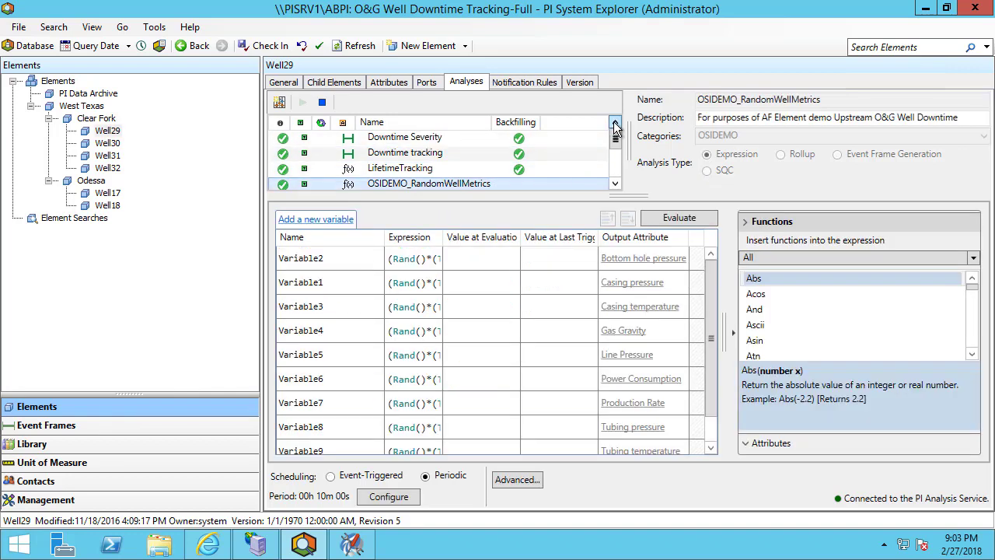
{"action": "right_click", "coordinate": [510, 184]}
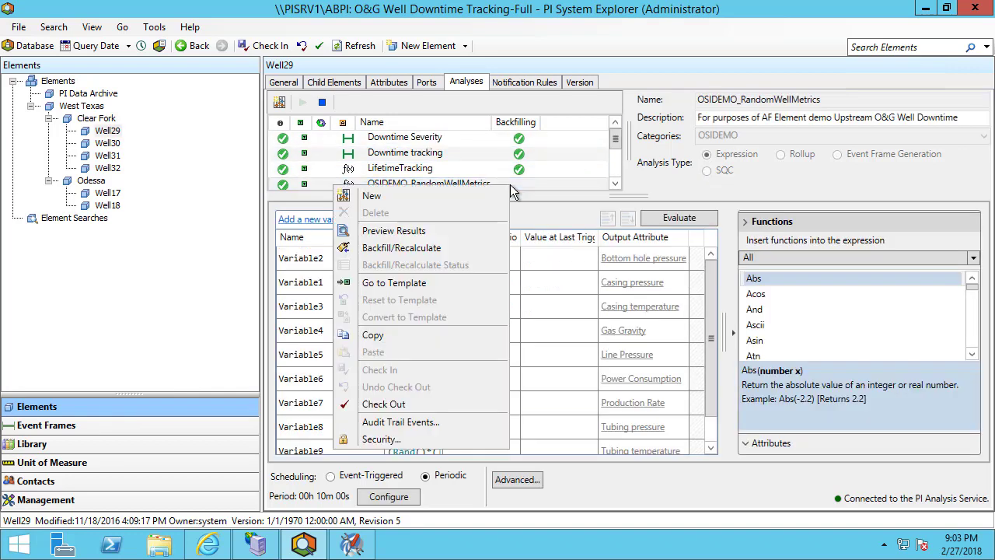
{"action": "left_click", "coordinate": [425, 248]}
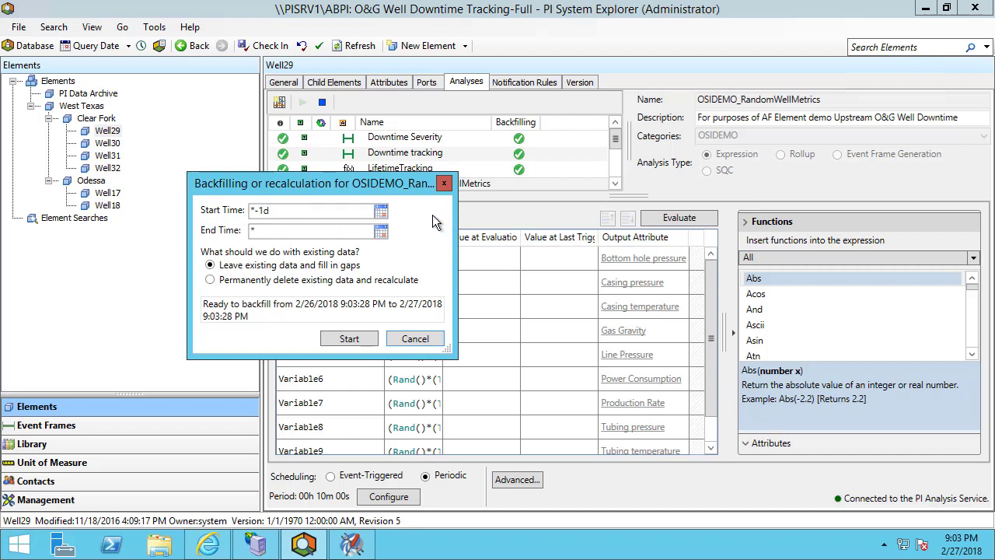
{"action": "left_click", "coordinate": [349, 338]}
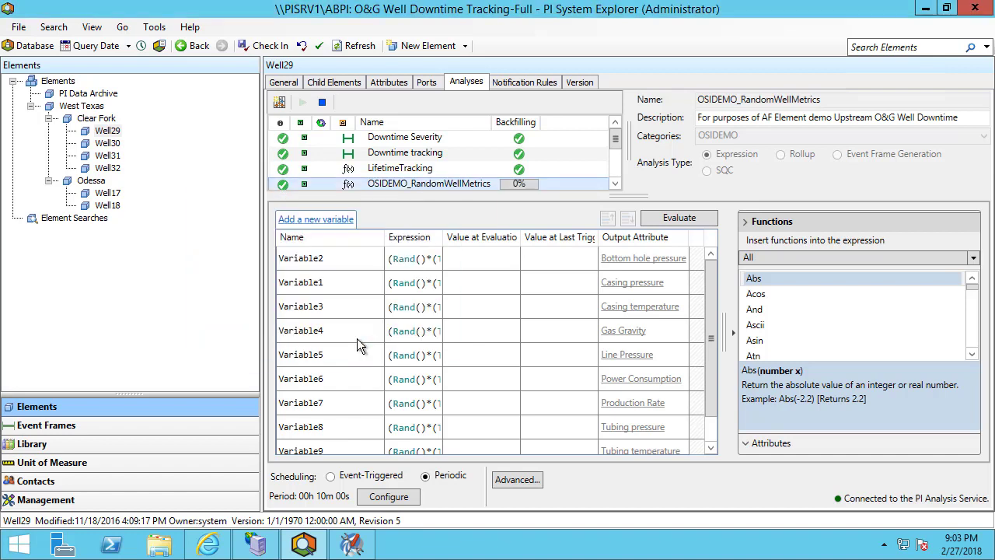